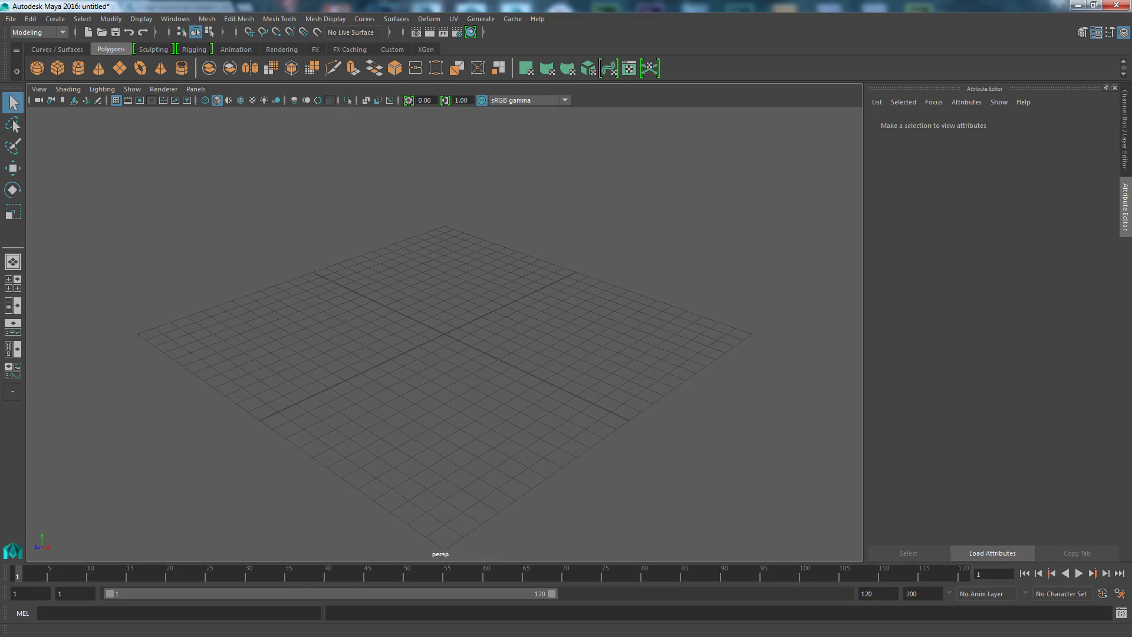
Switch to Windows Explorer and go up to the Setting Maya Up folder on drive K, with the window enlarged
key("alt+Tab")
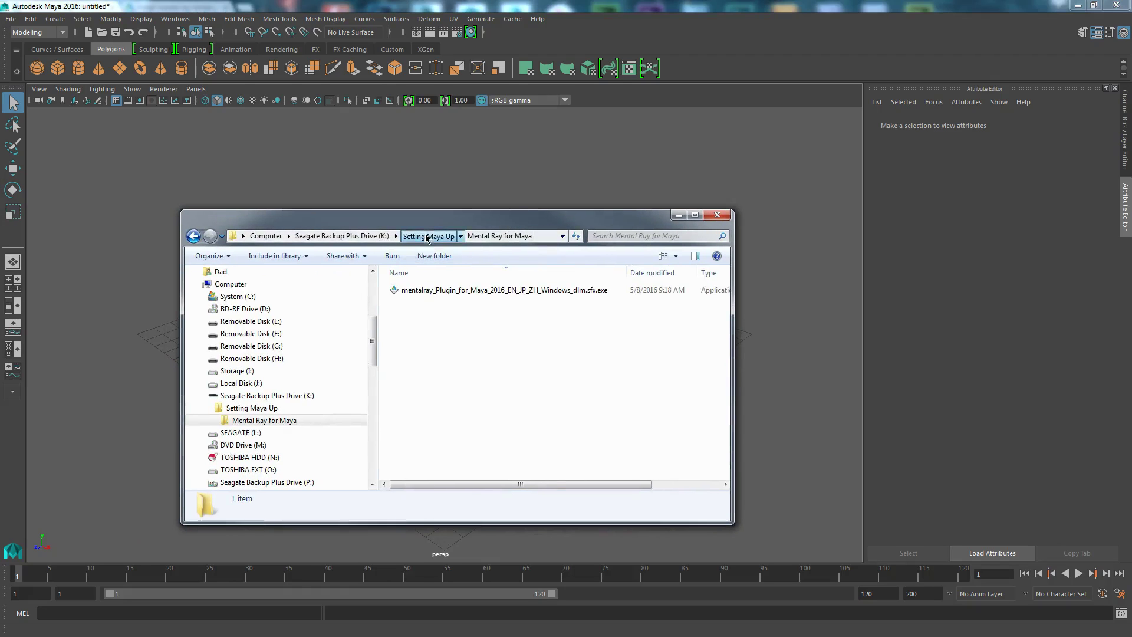
left_click(427, 237)
left_click_drag(420, 238, 362, 160)
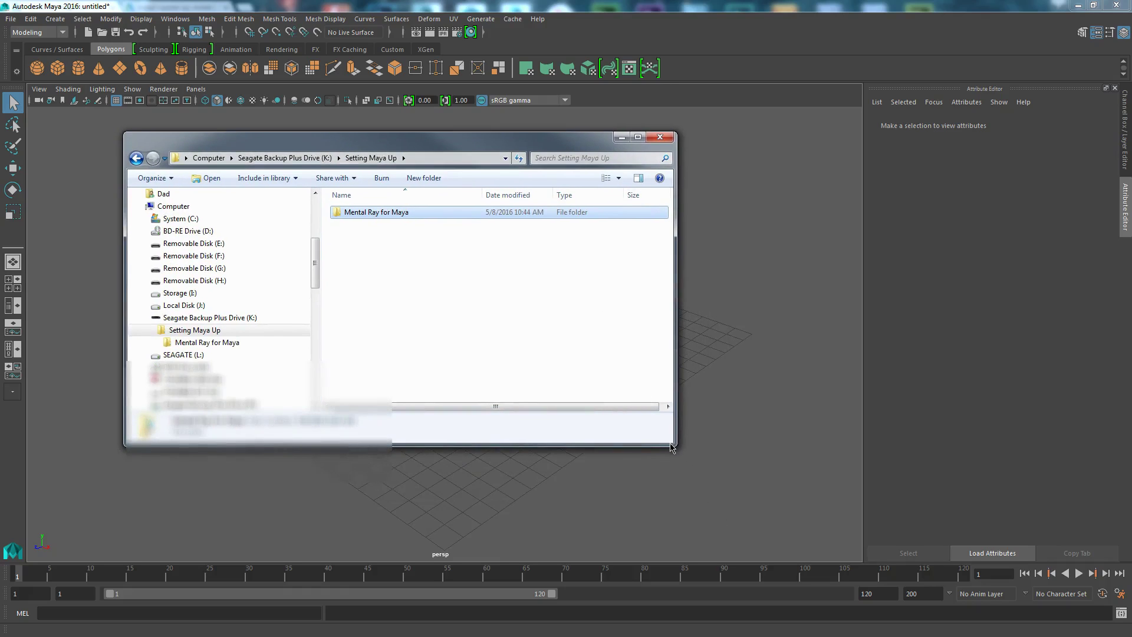
left_click_drag(672, 449, 720, 513)
left_click(357, 159)
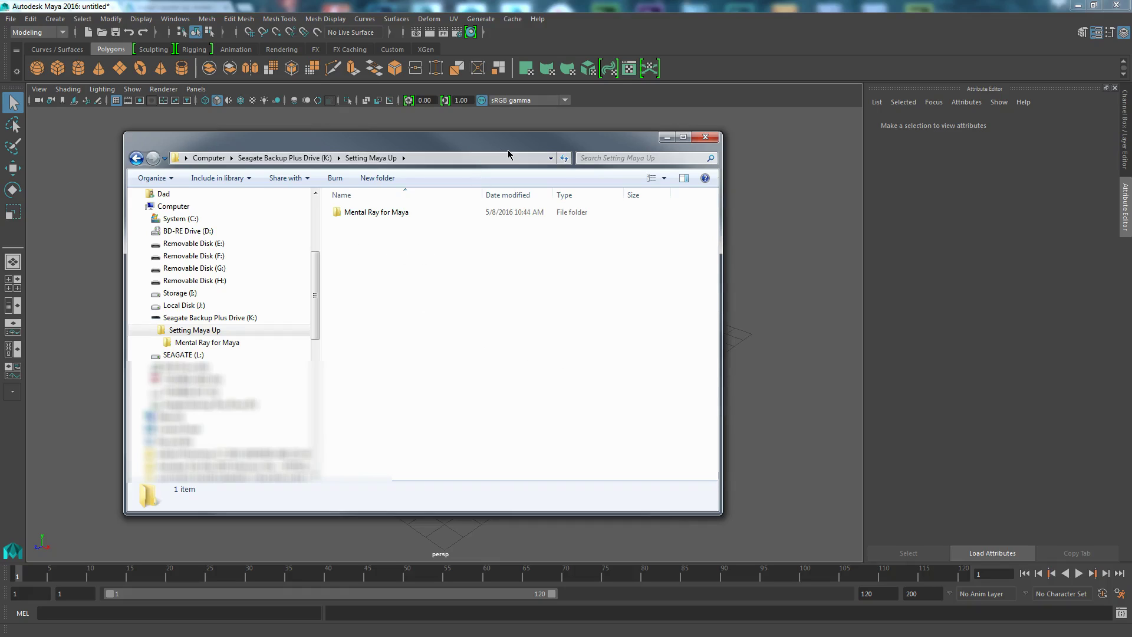
Create a new folder named W1A2 inside Setting Maya Up and open it
left_click_drag(545, 145, 585, 130)
left_click(418, 165)
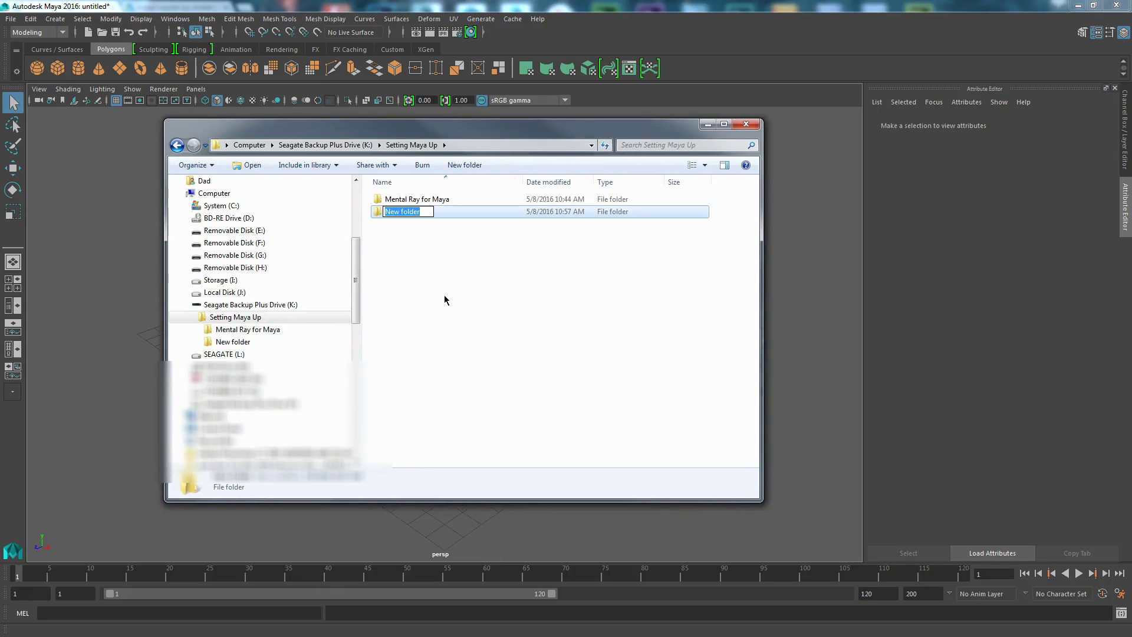
type("W1A2")
key("Return")
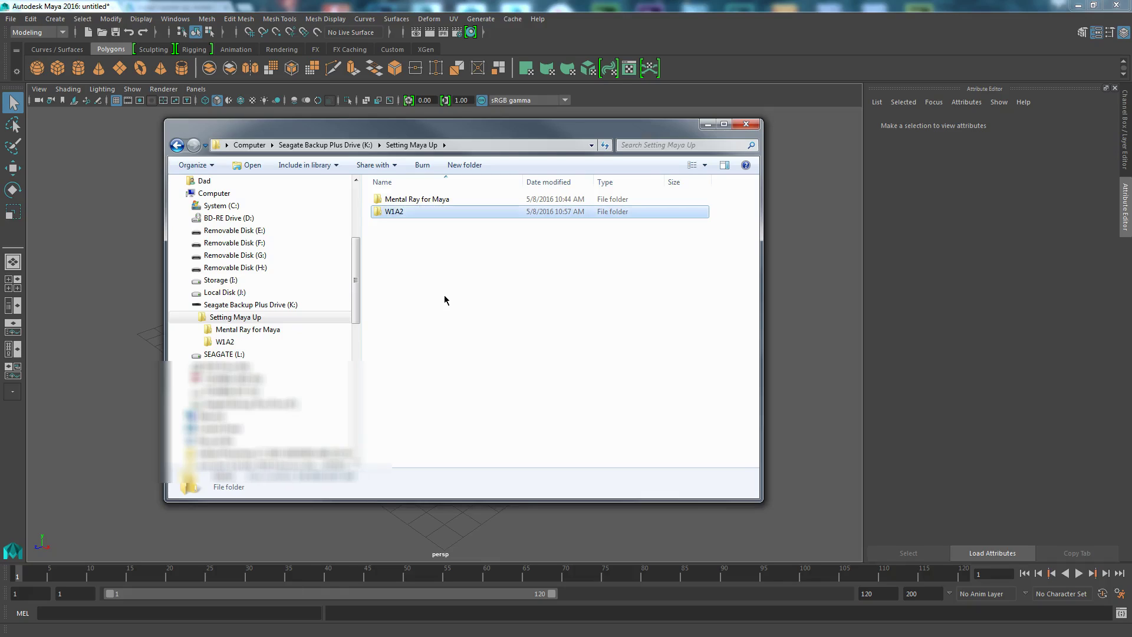
double_click(375, 211)
left_click_drag(506, 131, 0, 92)
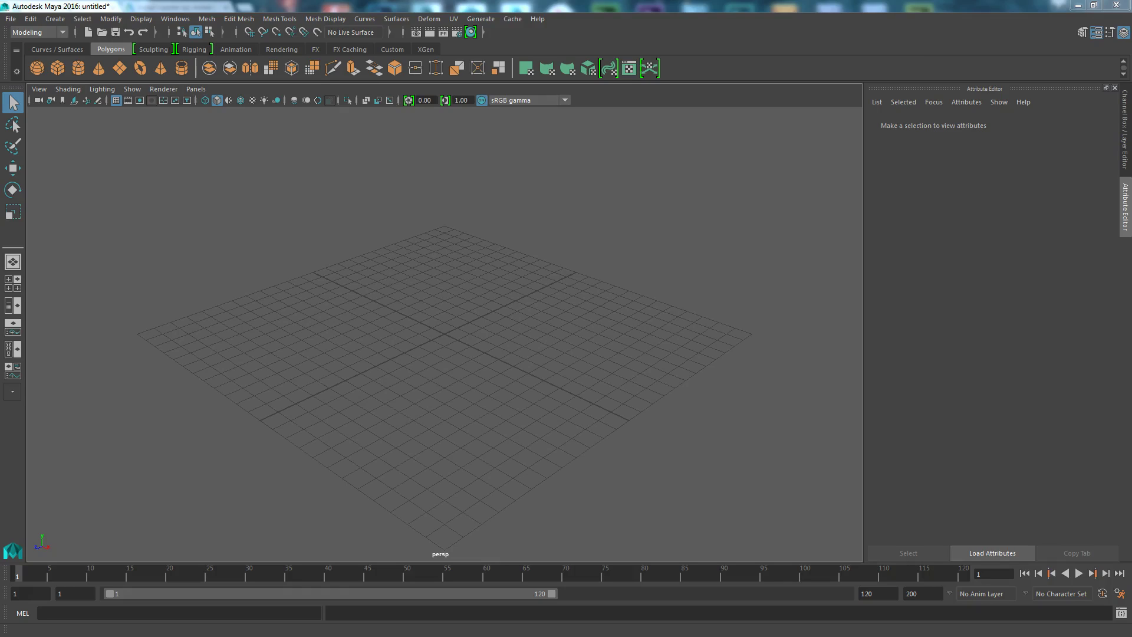
In Maya, start a new project in the Project Window and name it W1A2
left_click(11, 19)
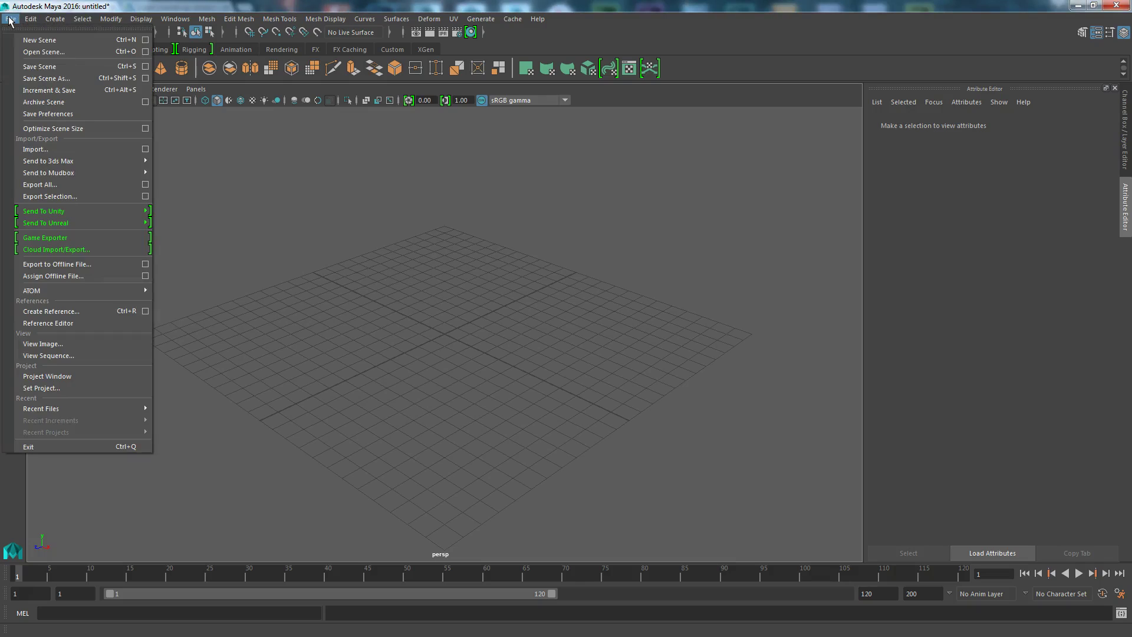
left_click(47, 377)
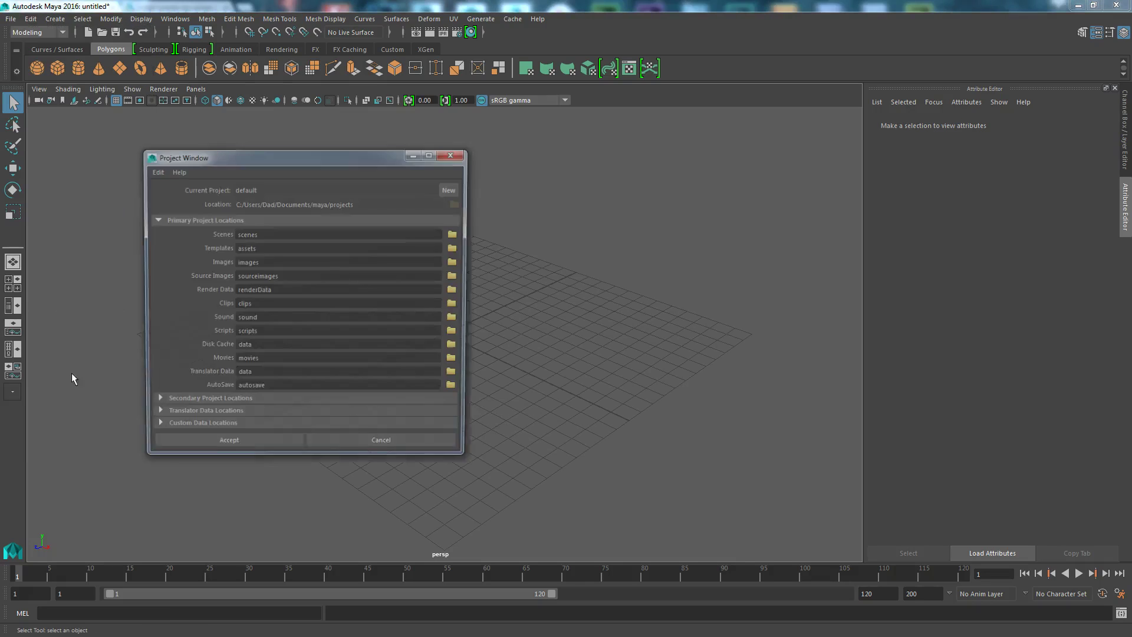
left_click_drag(217, 163, 377, 152)
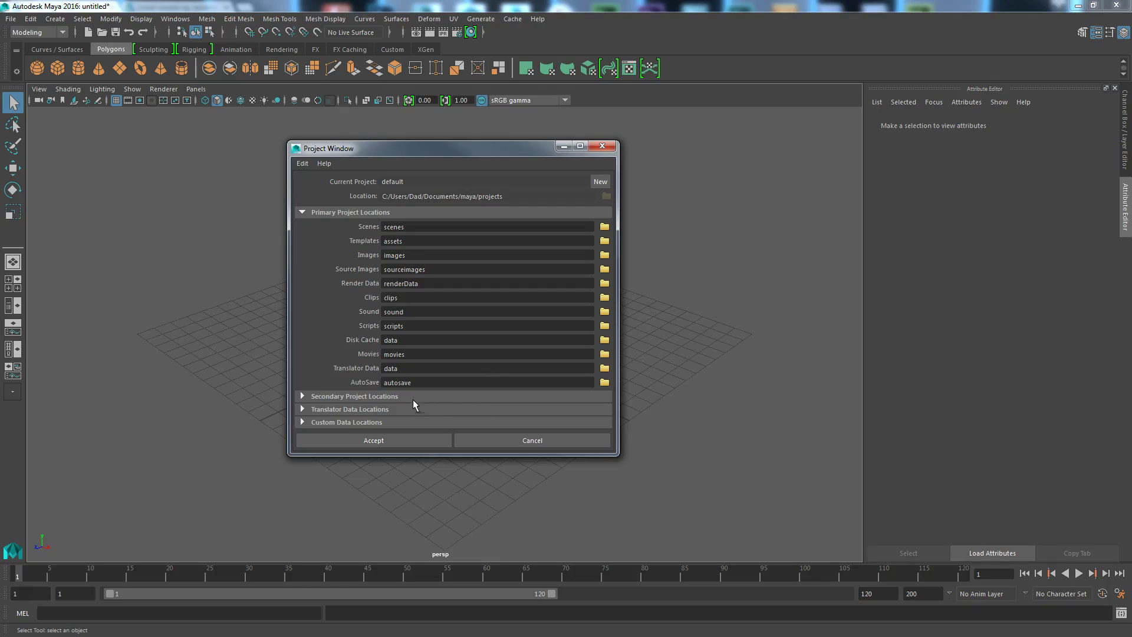
left_click_drag(389, 158, 395, 156)
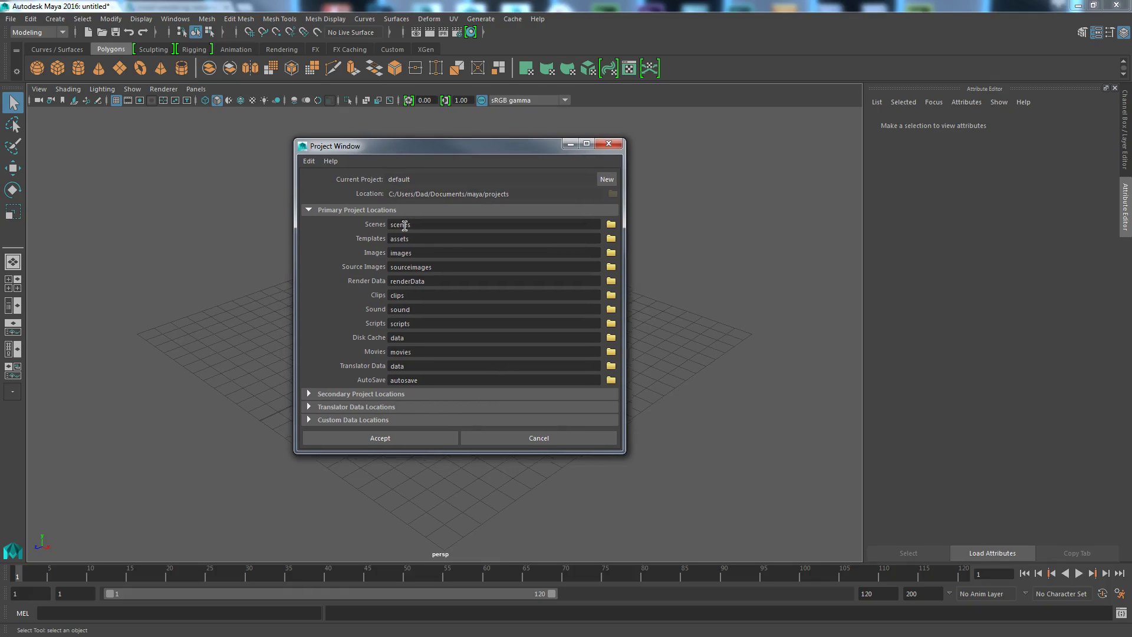
left_click(607, 179)
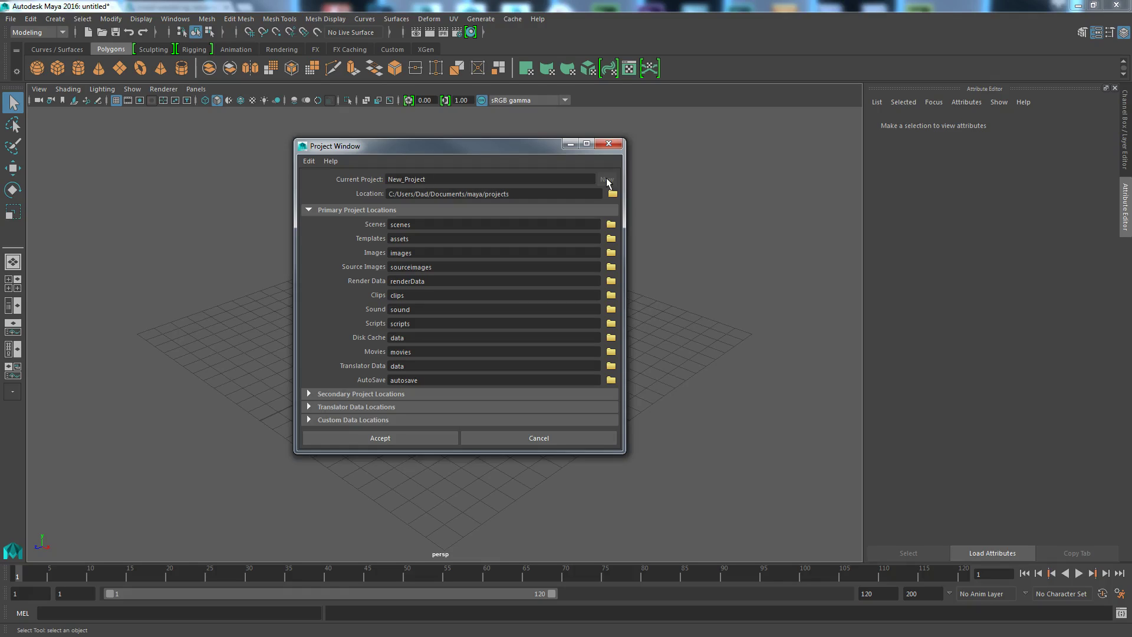
left_click_drag(435, 179, 371, 180)
type("W1A2")
Set the project location to K:/Setting Maya Up/W1A2 and accept the default project folders
left_click(613, 193)
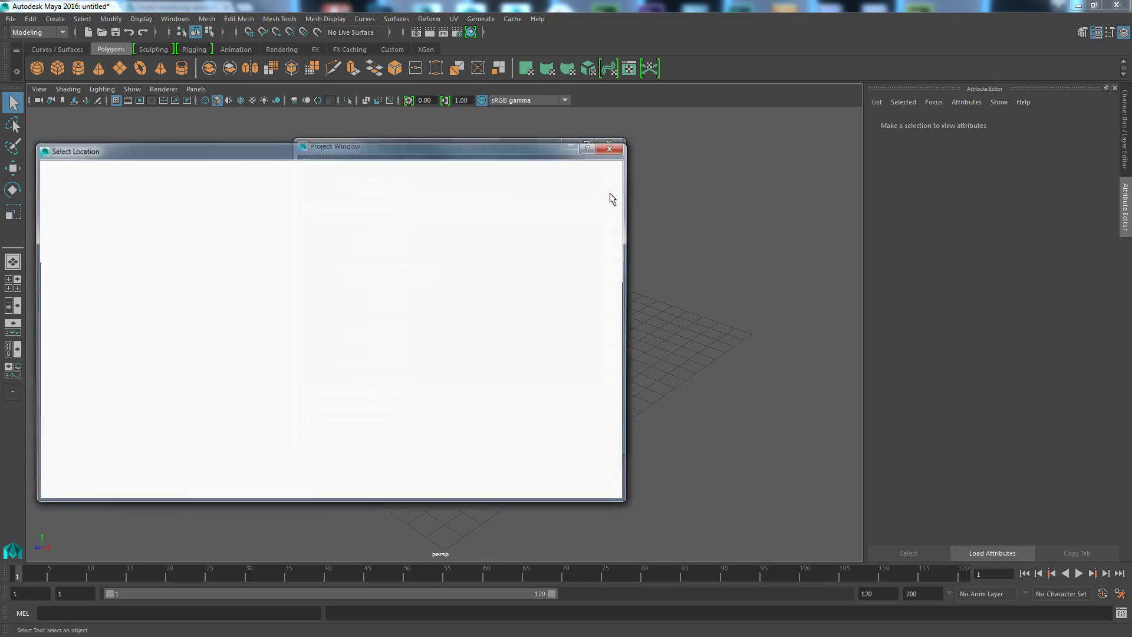
left_click_drag(295, 153, 406, 148)
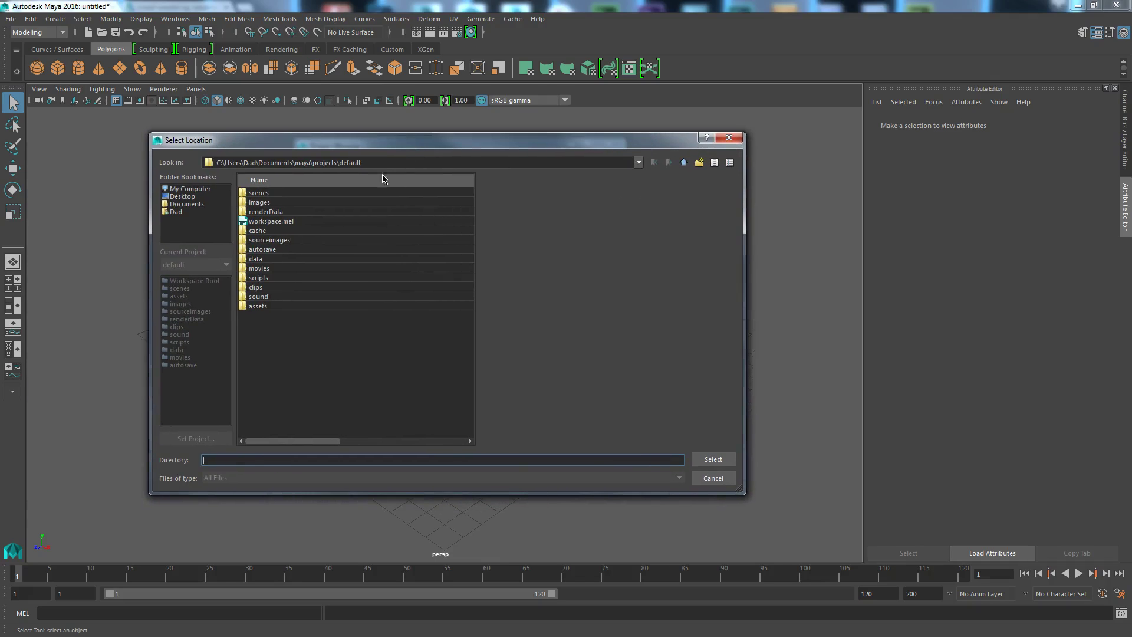
left_click(639, 164)
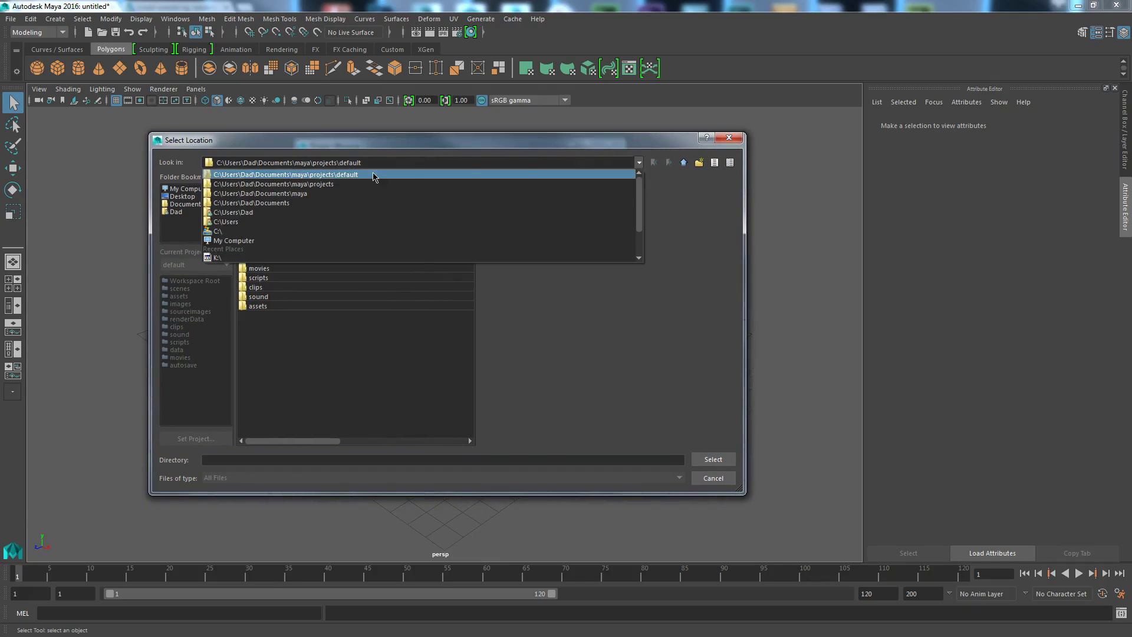
left_click(252, 241)
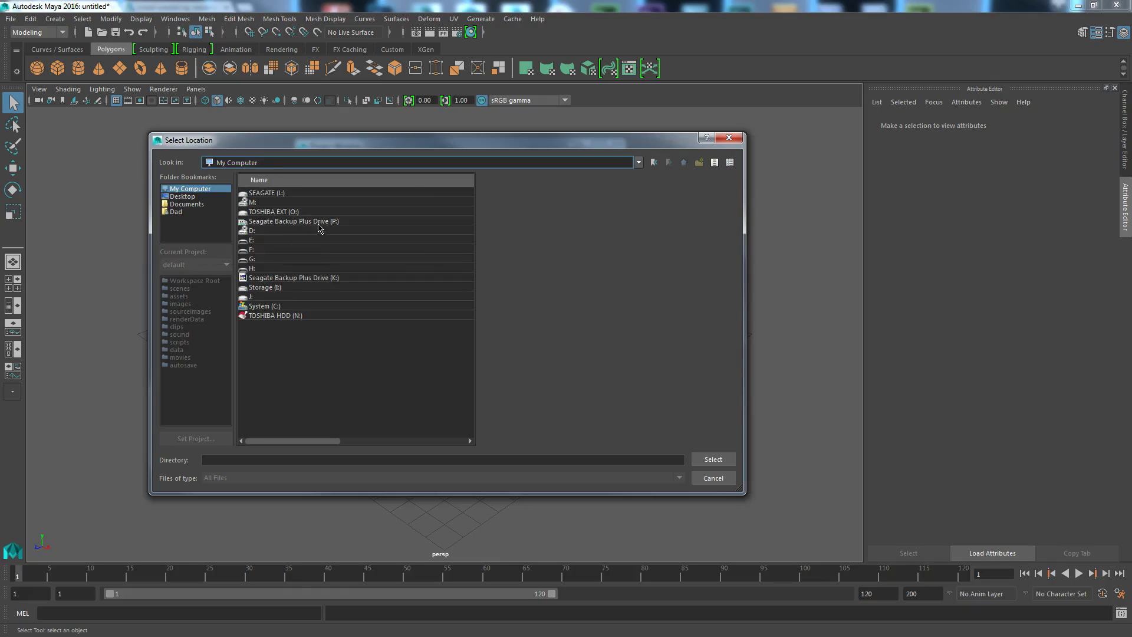
double_click(313, 260)
double_click(277, 194)
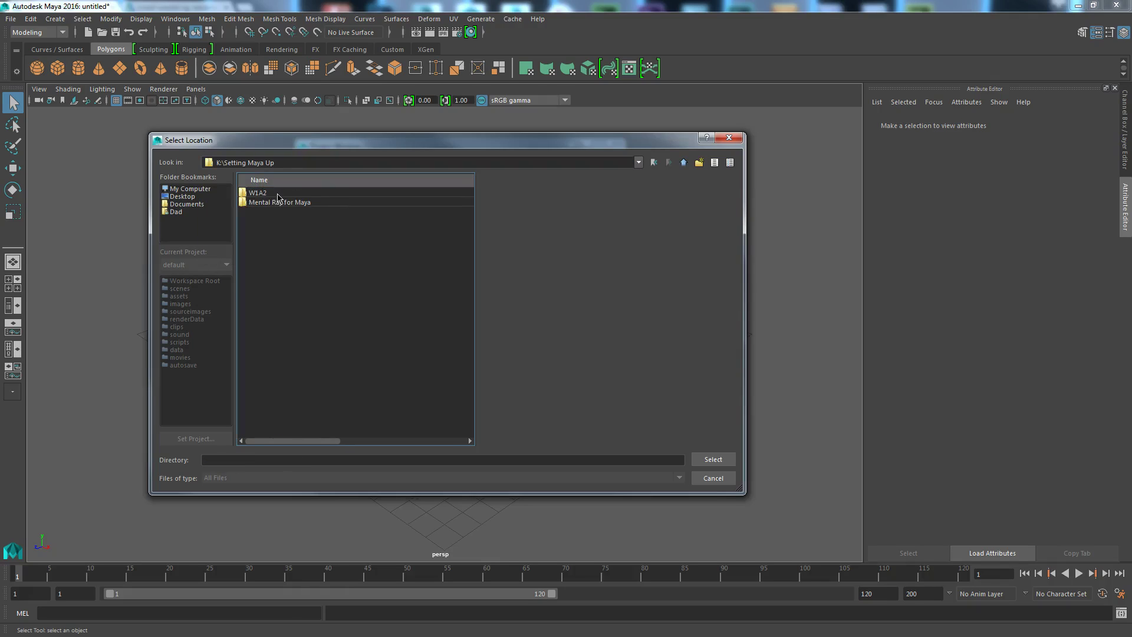
double_click(254, 193)
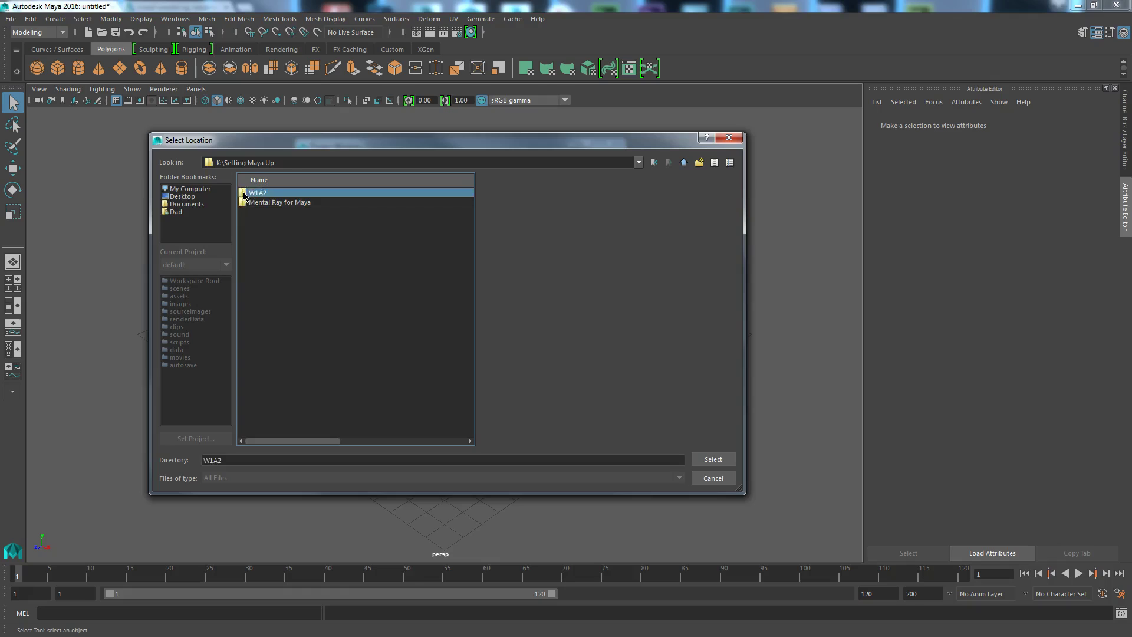
left_click(702, 463)
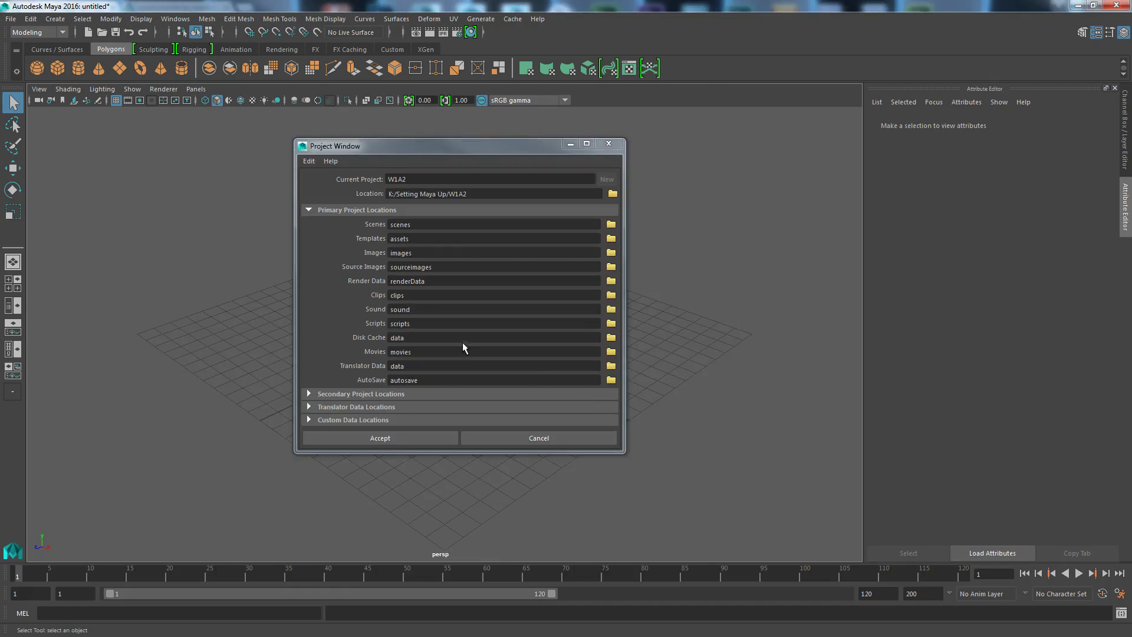
left_click(395, 438)
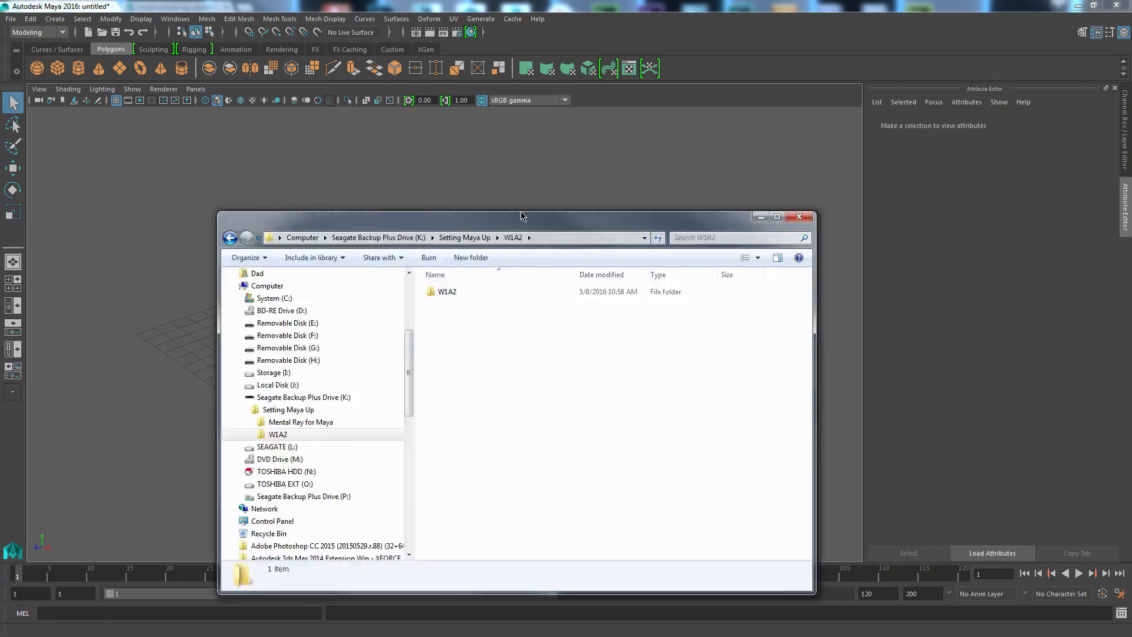
Examine the project's subfolders inside the inner W1A2 folder in Windows Explorer
left_click_drag(523, 217, 646, 135)
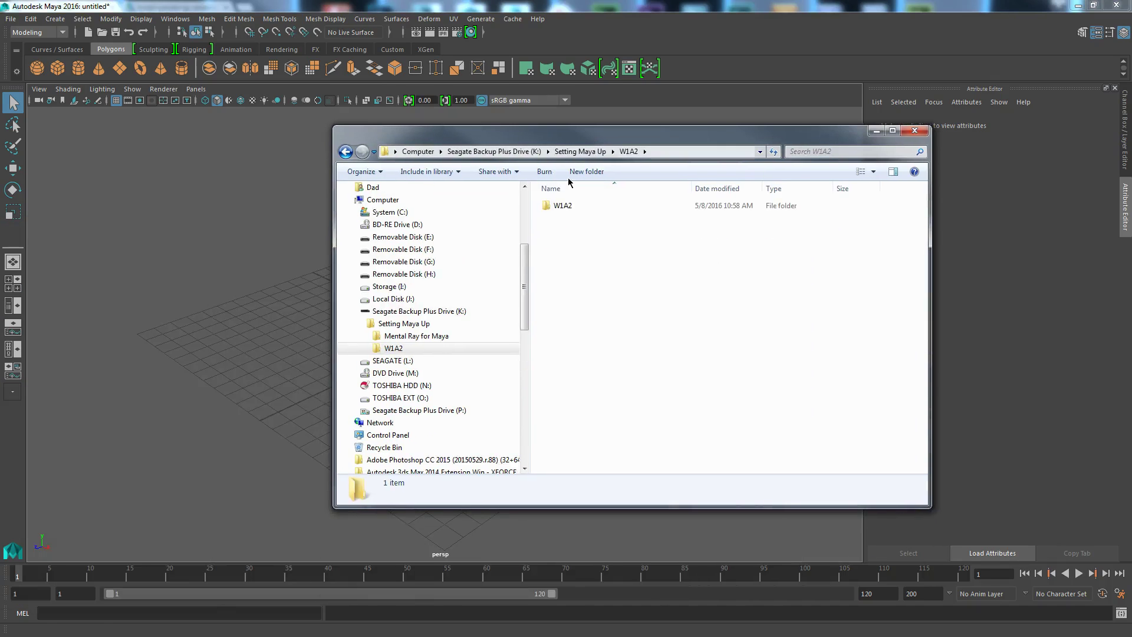
double_click(552, 208)
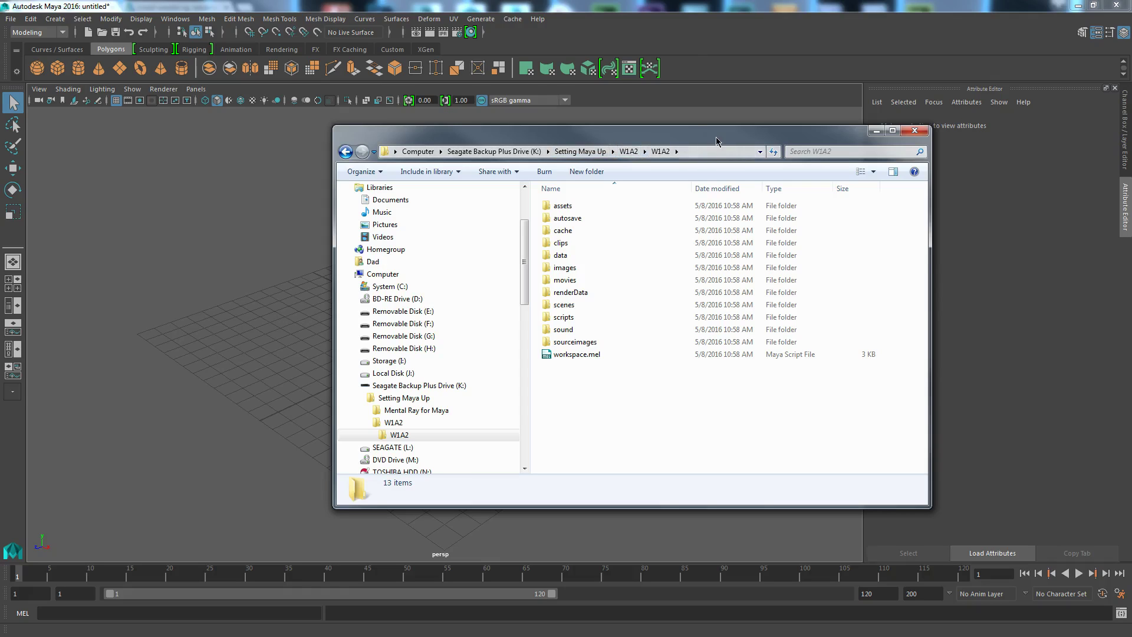
left_click_drag(775, 138, 0, 122)
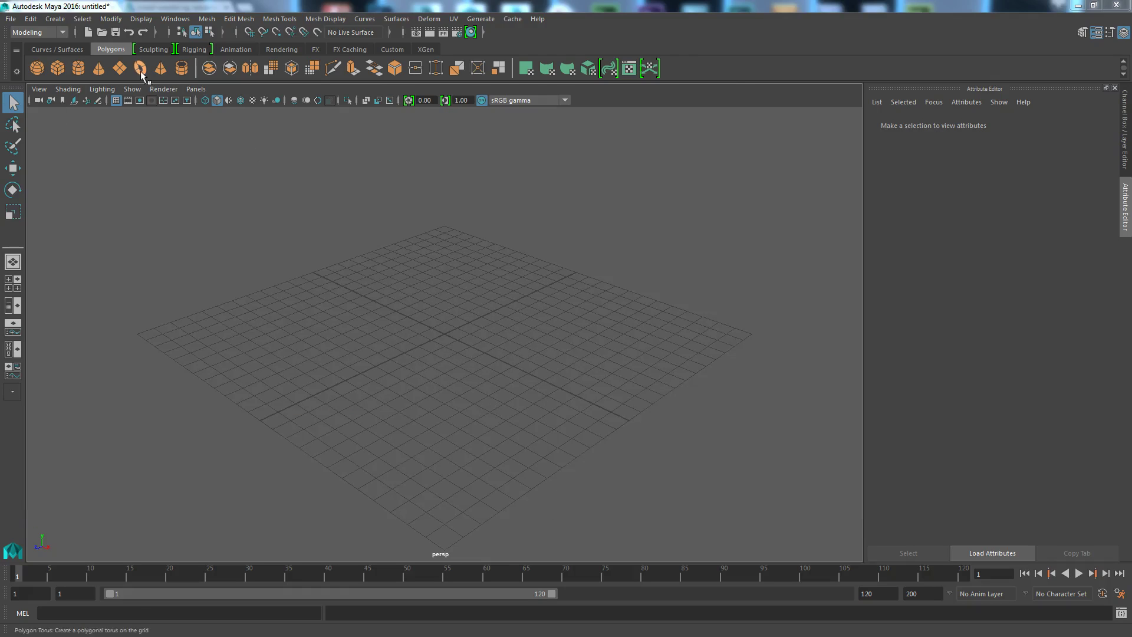
Set the current Maya project to K:\Setting Maya Up\W1A2\W1A2
left_click(11, 19)
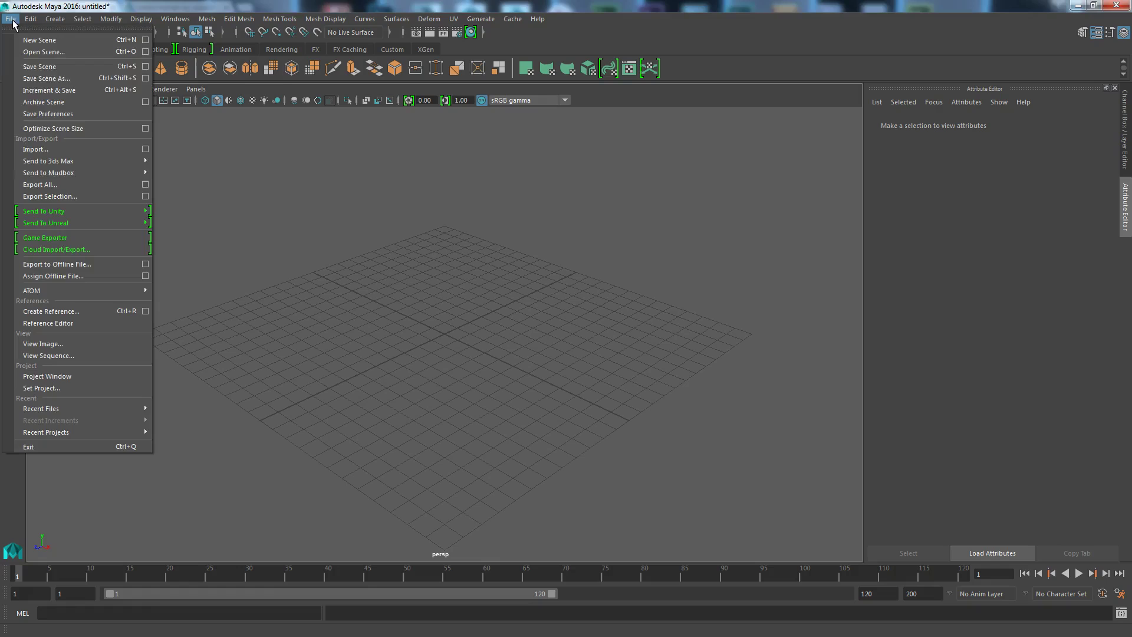
left_click(50, 390)
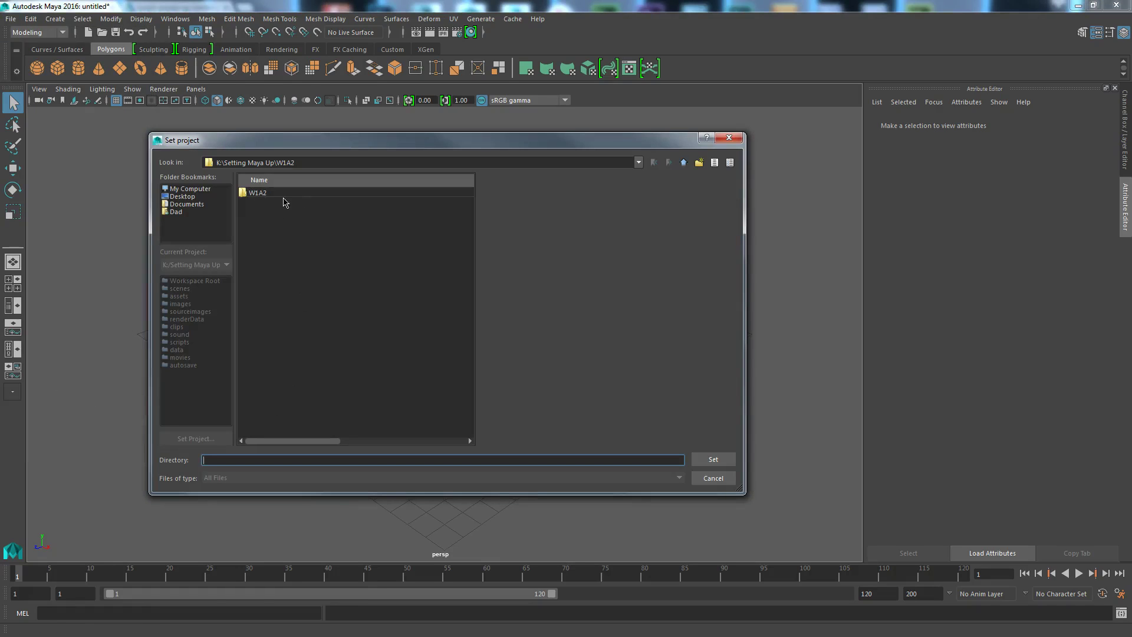
double_click(244, 195)
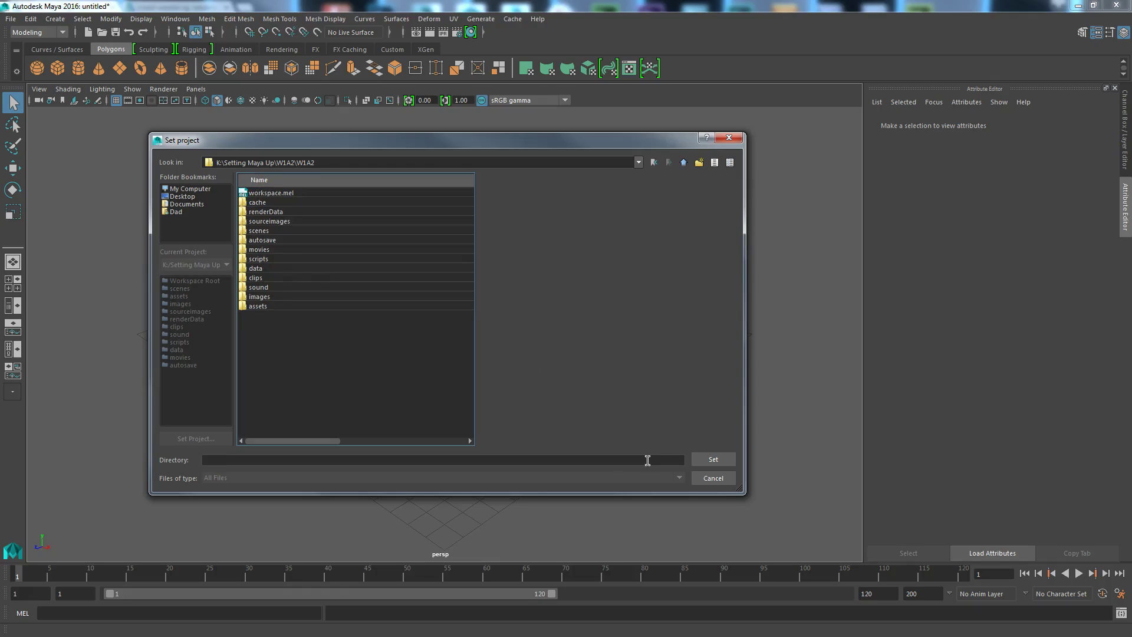
left_click(711, 459)
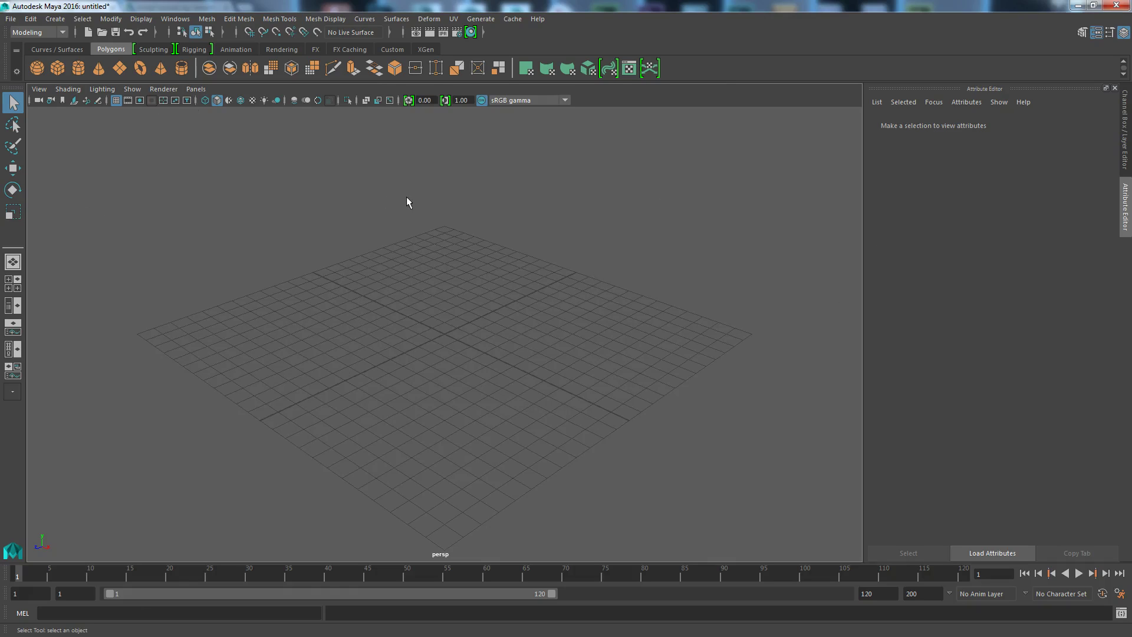
Check which folder Save Scene As uses by default and cancel without saving
left_click(10, 19)
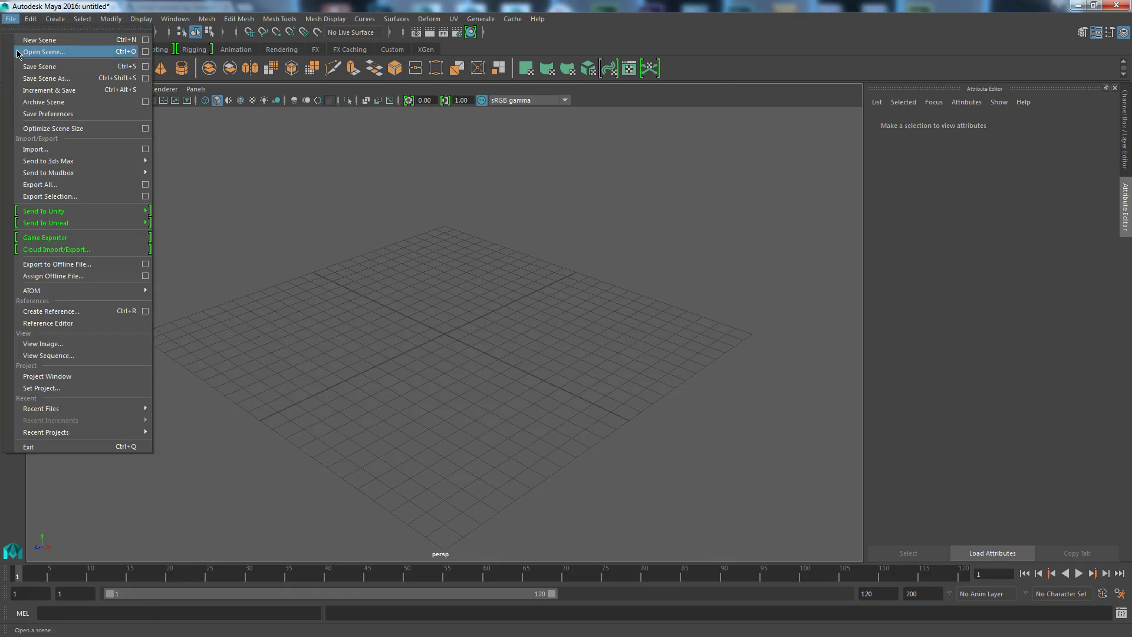
left_click(35, 79)
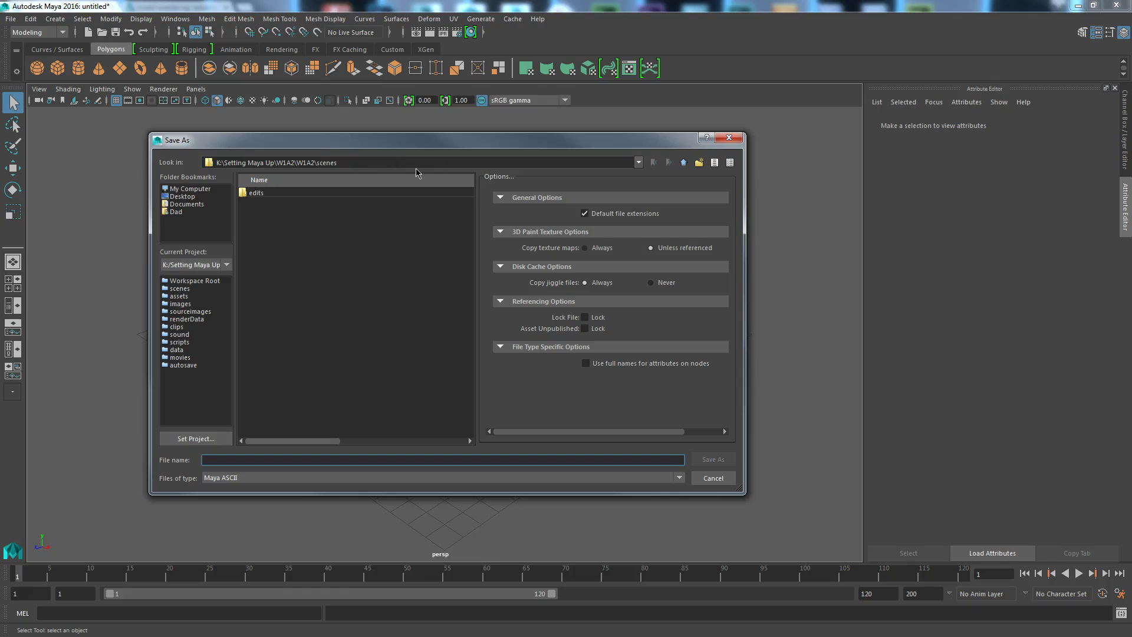
left_click(713, 477)
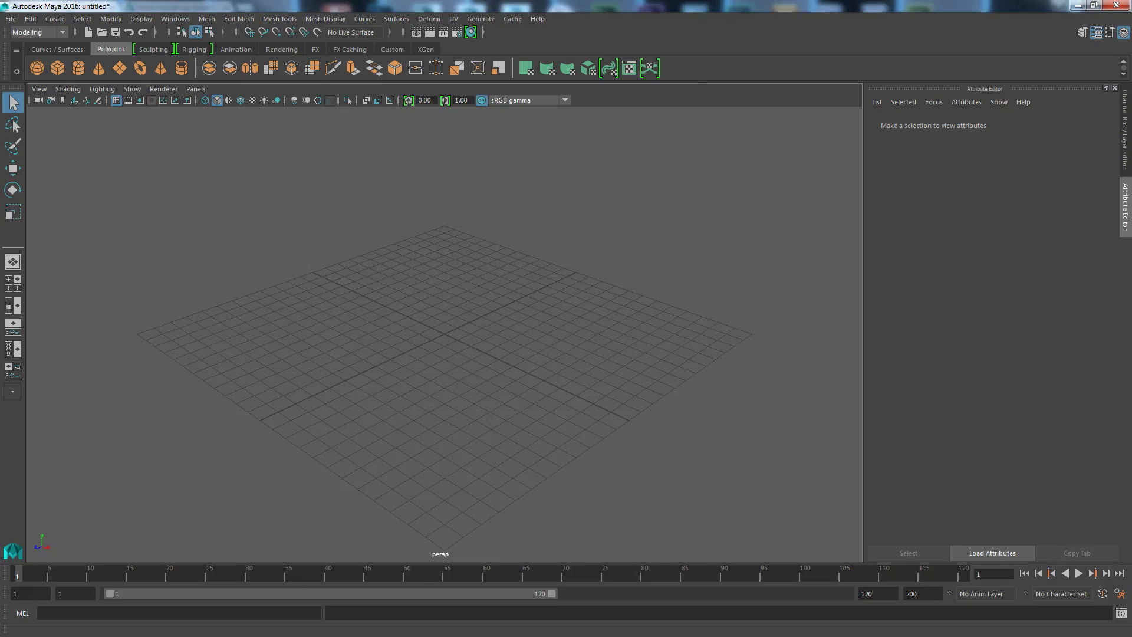
Switch to Windows Explorer and put checker-texture.jpg into the project's sourceimages folder
key("alt+Tab")
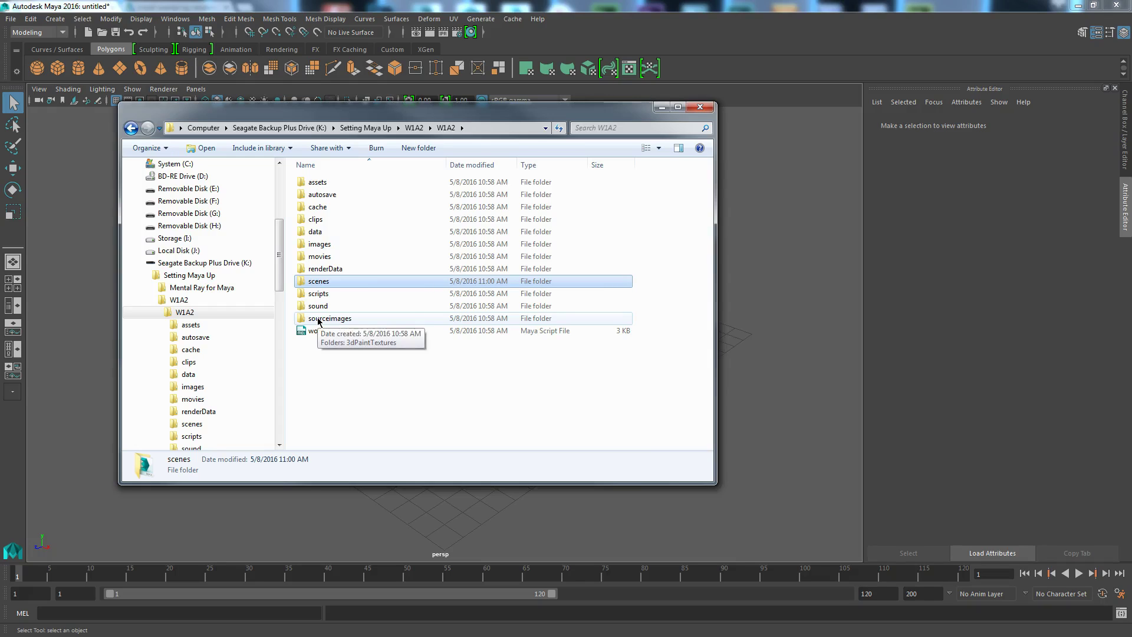
double_click(317, 319)
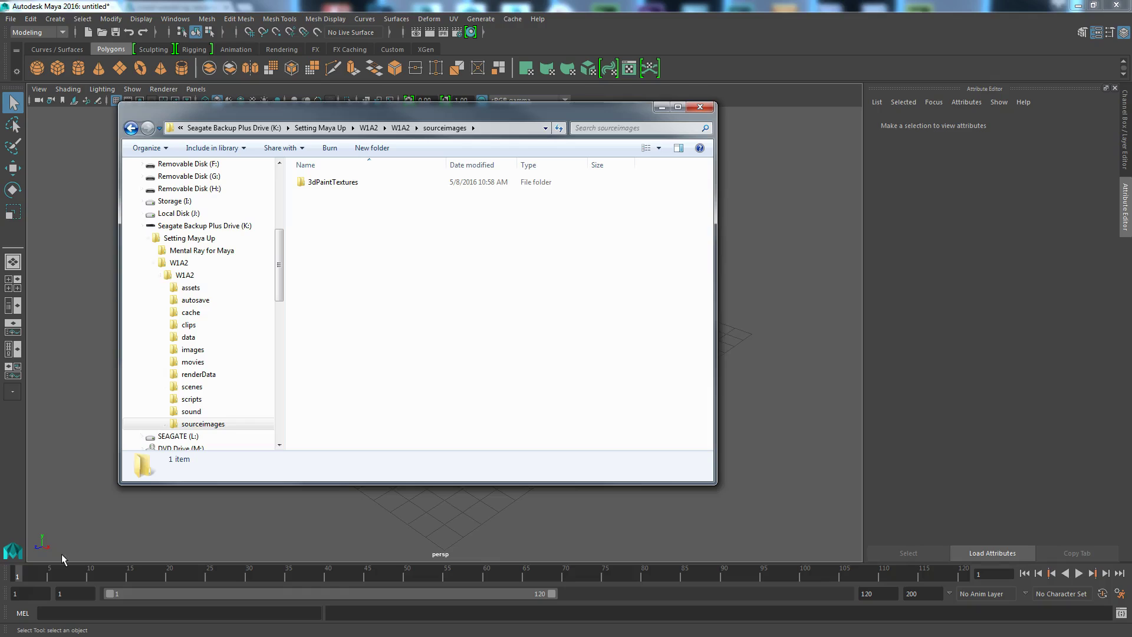
left_click_drag(0, 313, 458, 312)
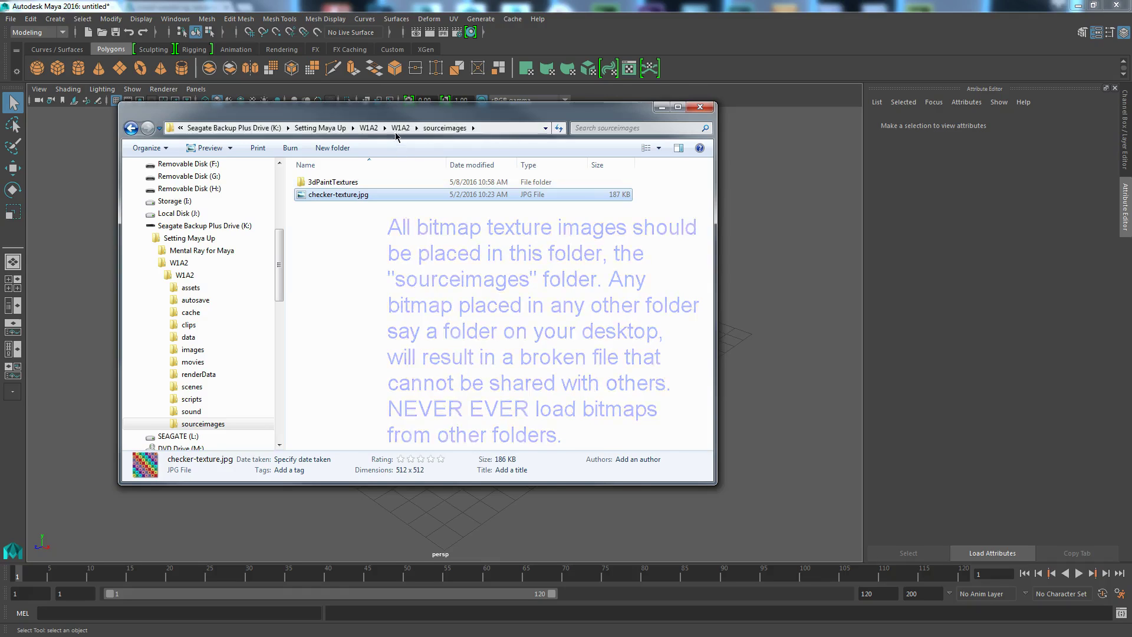
Review the contents of the project's scenes and sourceimages folders
key("BackSpace")
double_click(318, 281)
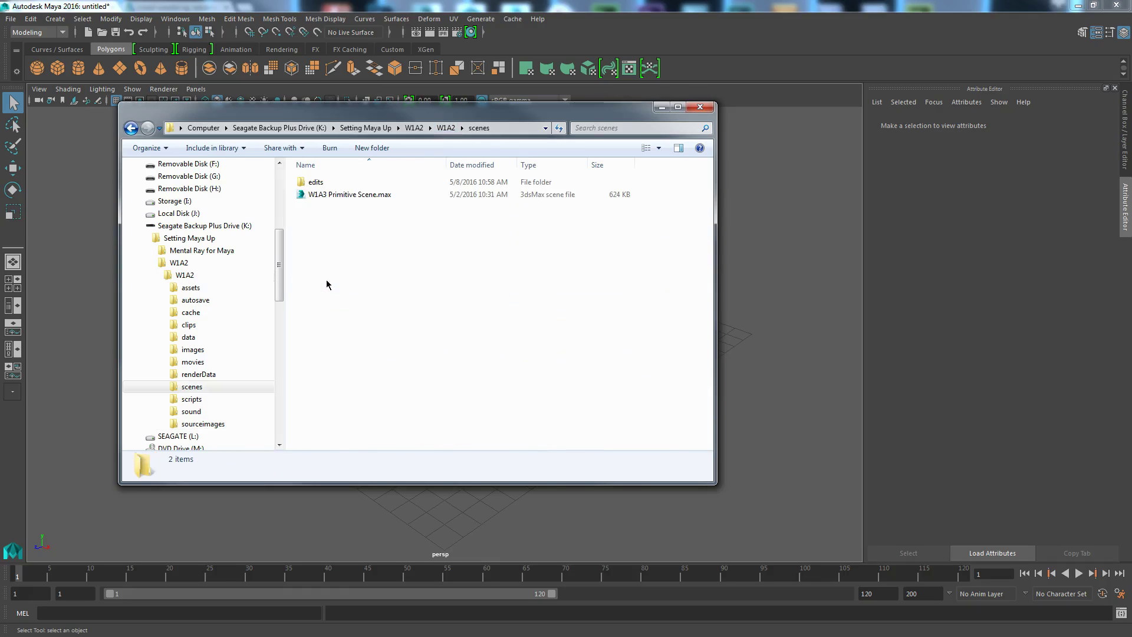
key("BackSpace")
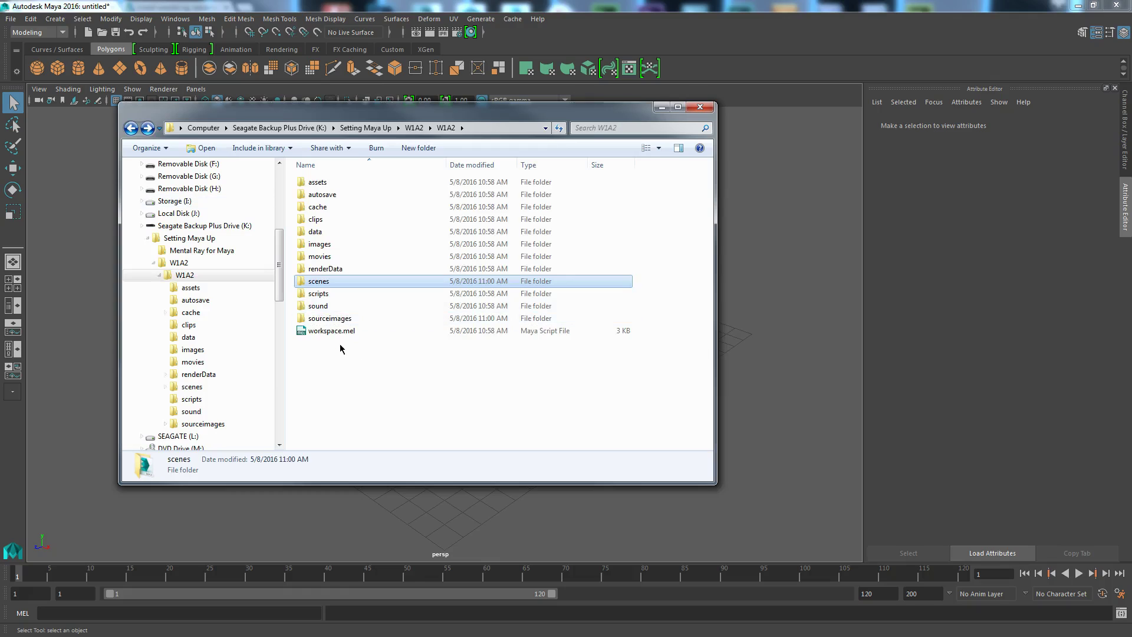
double_click(329, 318)
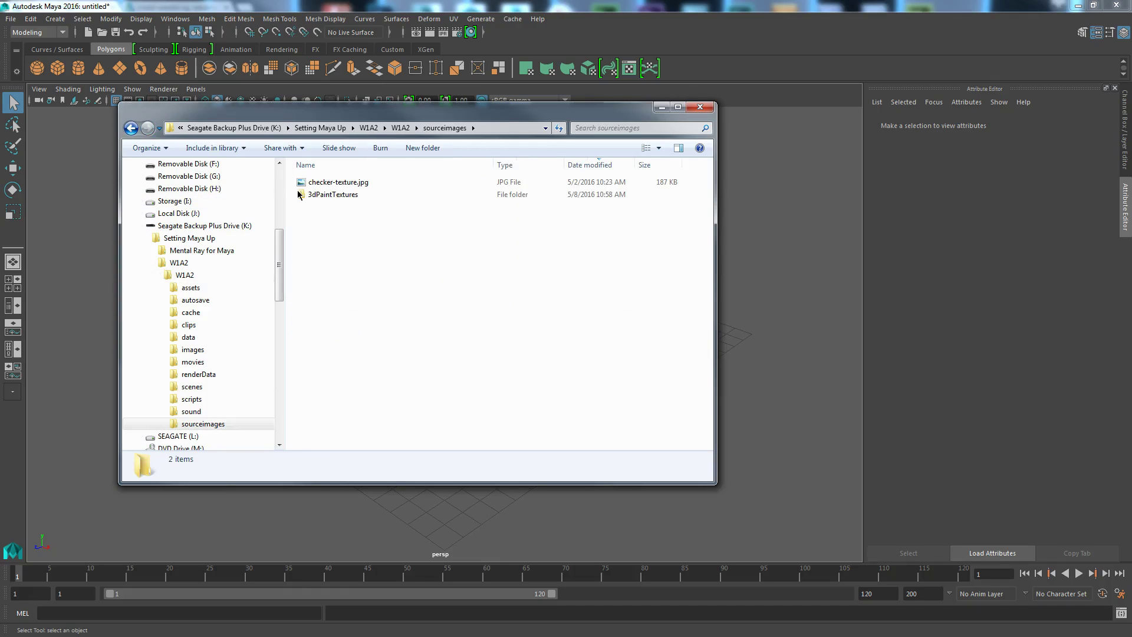
Go back up to the project's W1A2 root folder in Explorer, and minimize the window to return to Maya
key("BackSpace")
left_click_drag(573, 116, 399, 131)
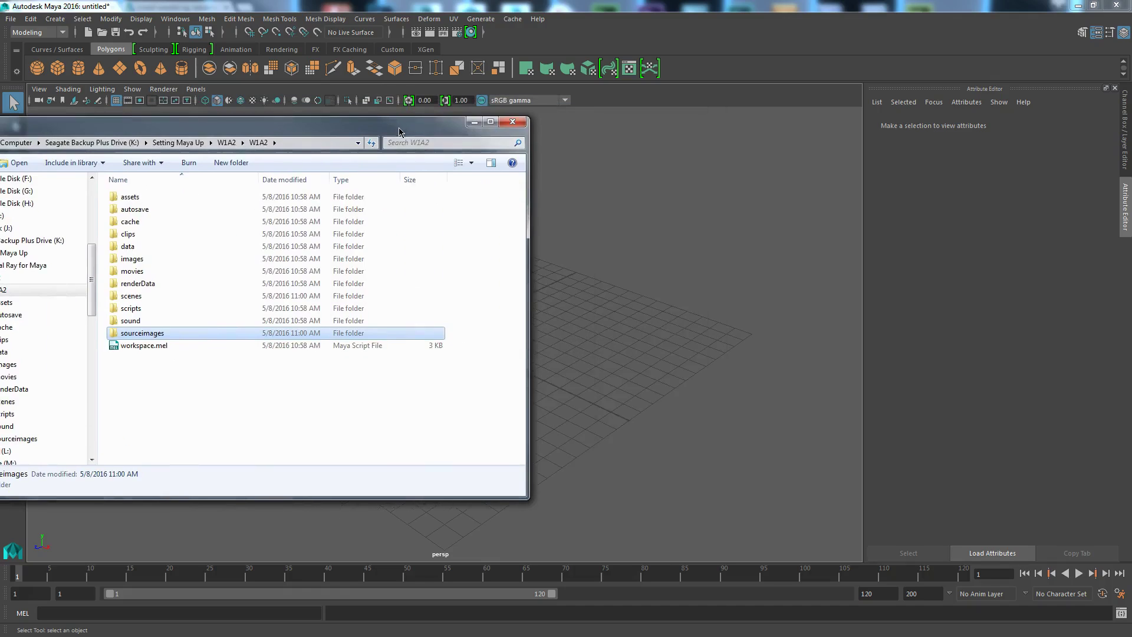
left_click(477, 123)
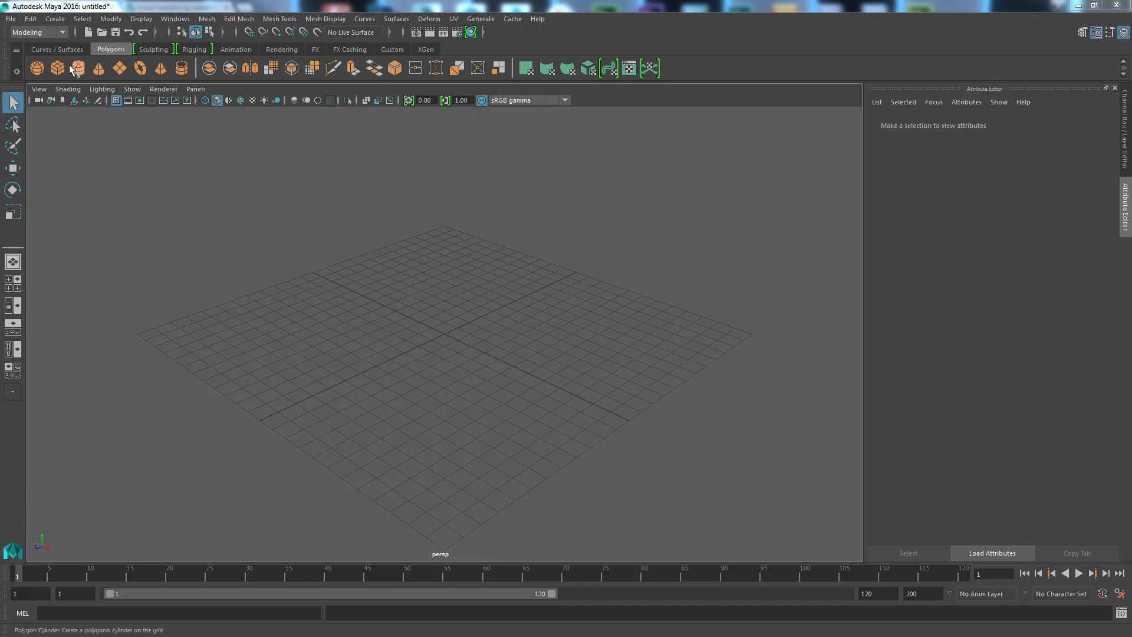
Filter for Maya ASCII files in the project's scenes folder and open W1A3 Primitve Scene.ma
left_click(11, 19)
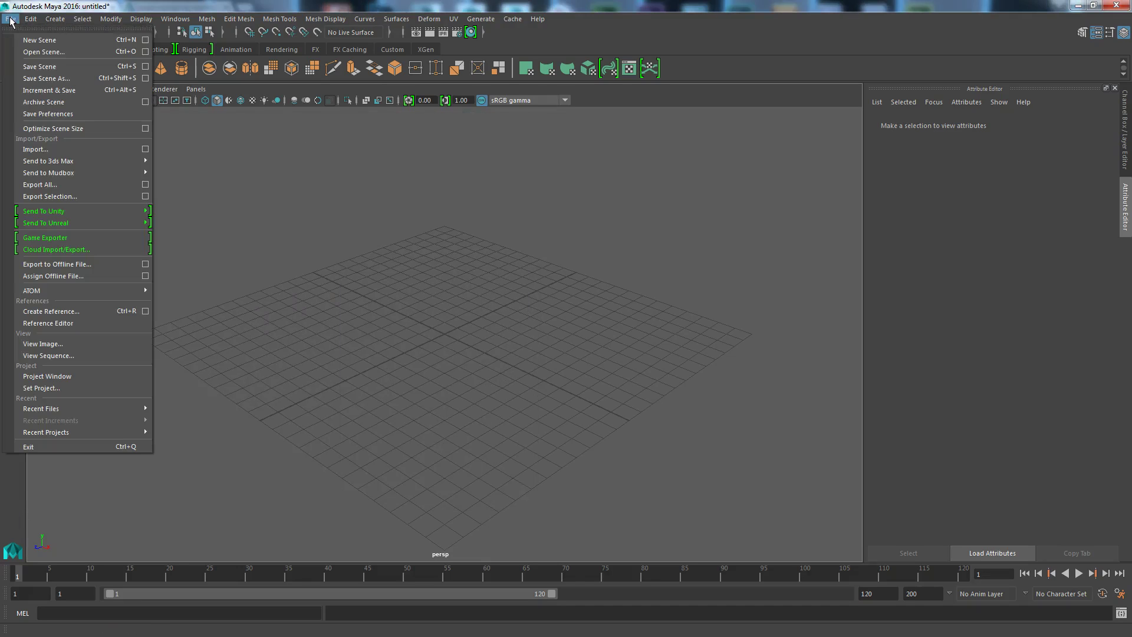
left_click(42, 44)
left_click_drag(299, 147, 299, 123)
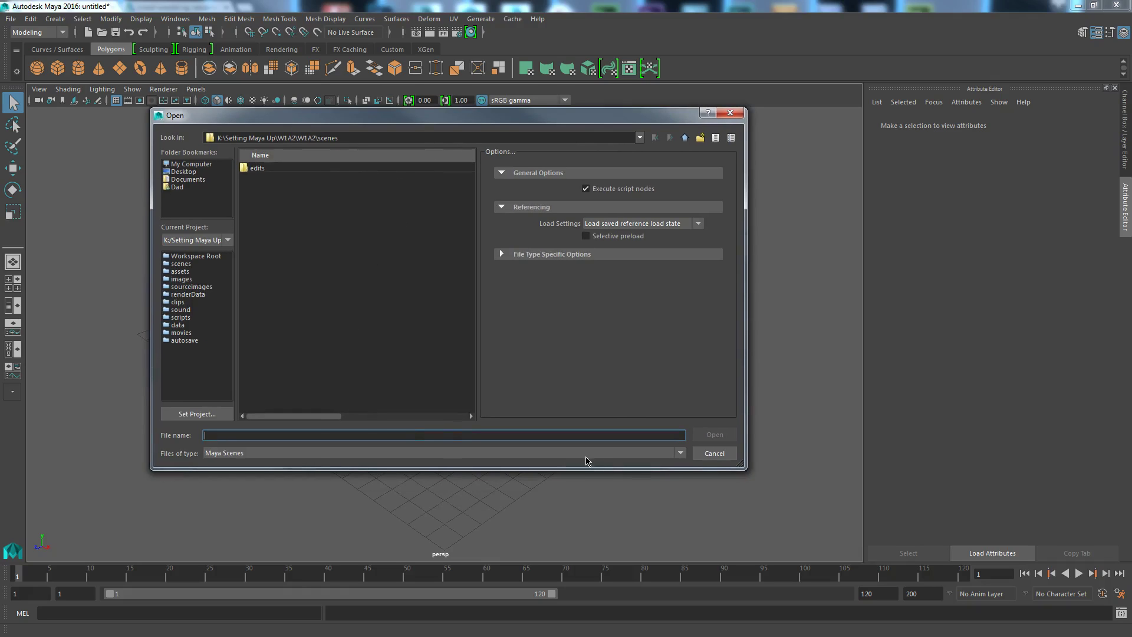
left_click_drag(323, 119, 320, 86)
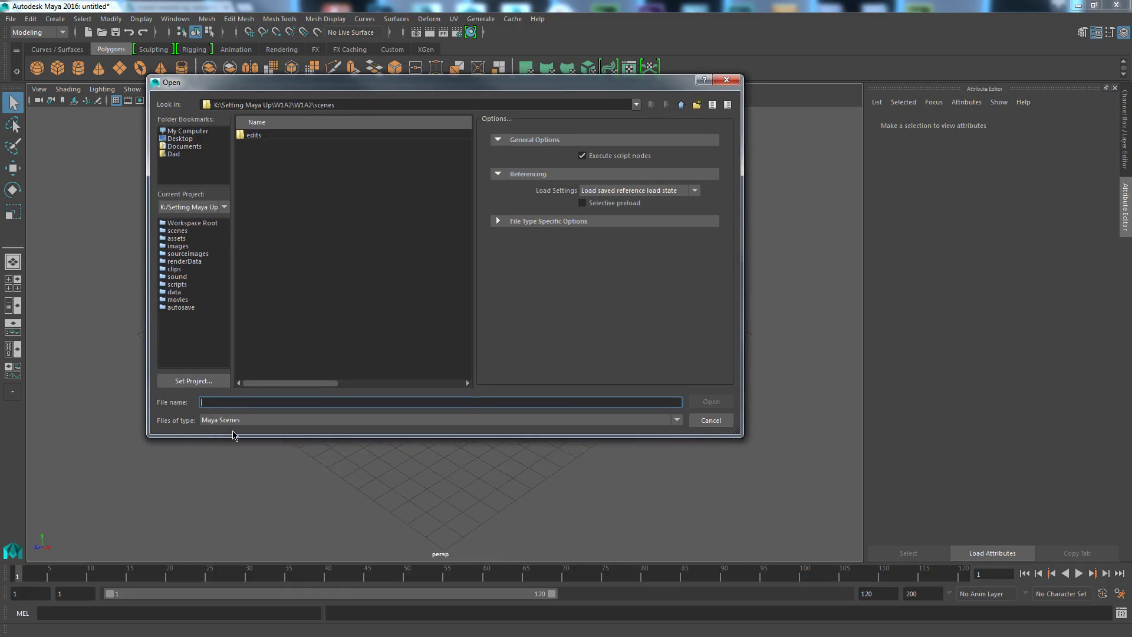
left_click(236, 421)
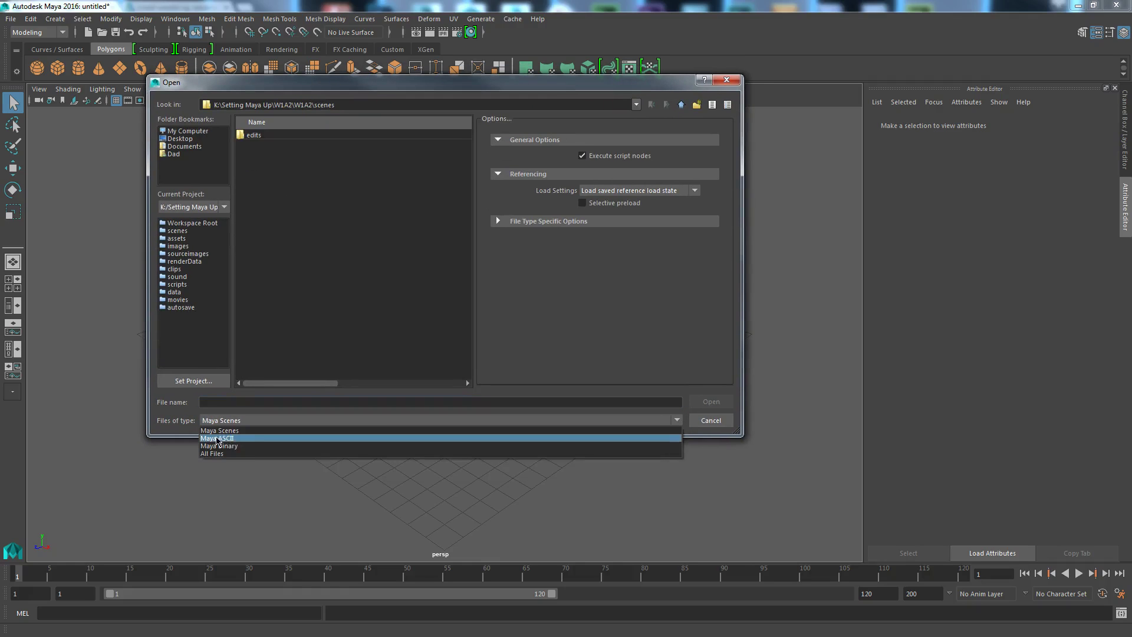
left_click(229, 440)
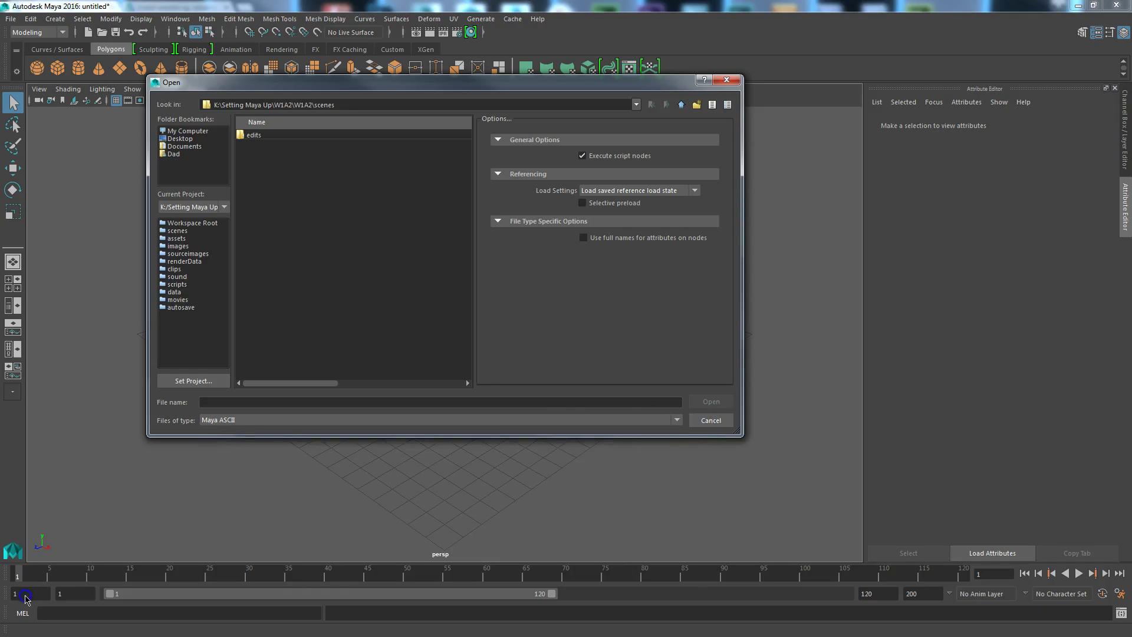
left_click(295, 145)
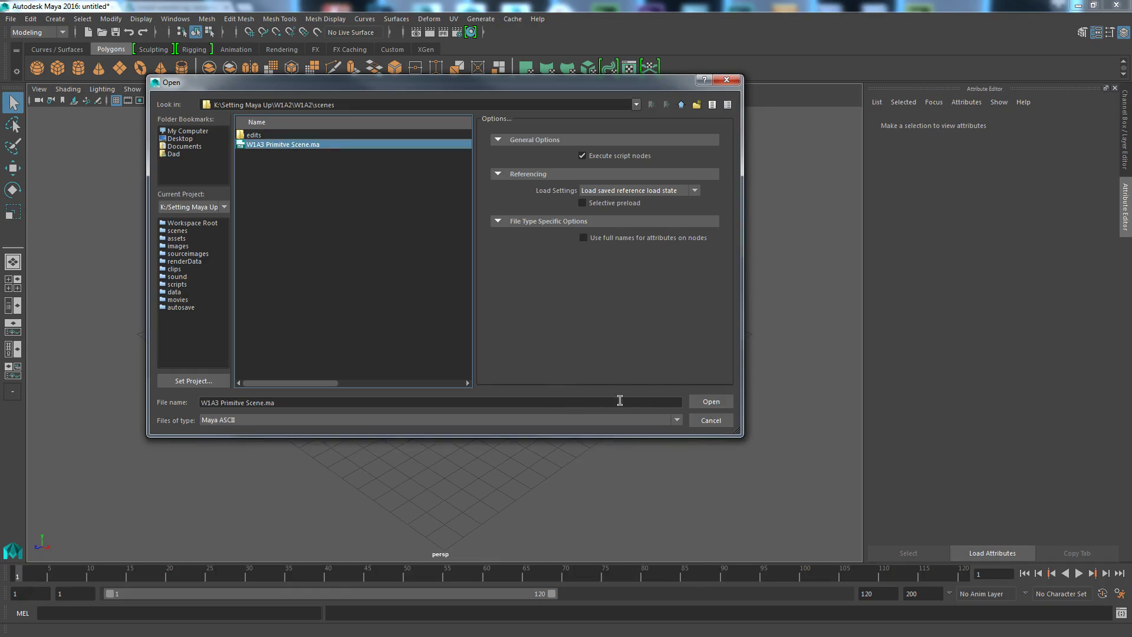
left_click(711, 402)
left_click(563, 329)
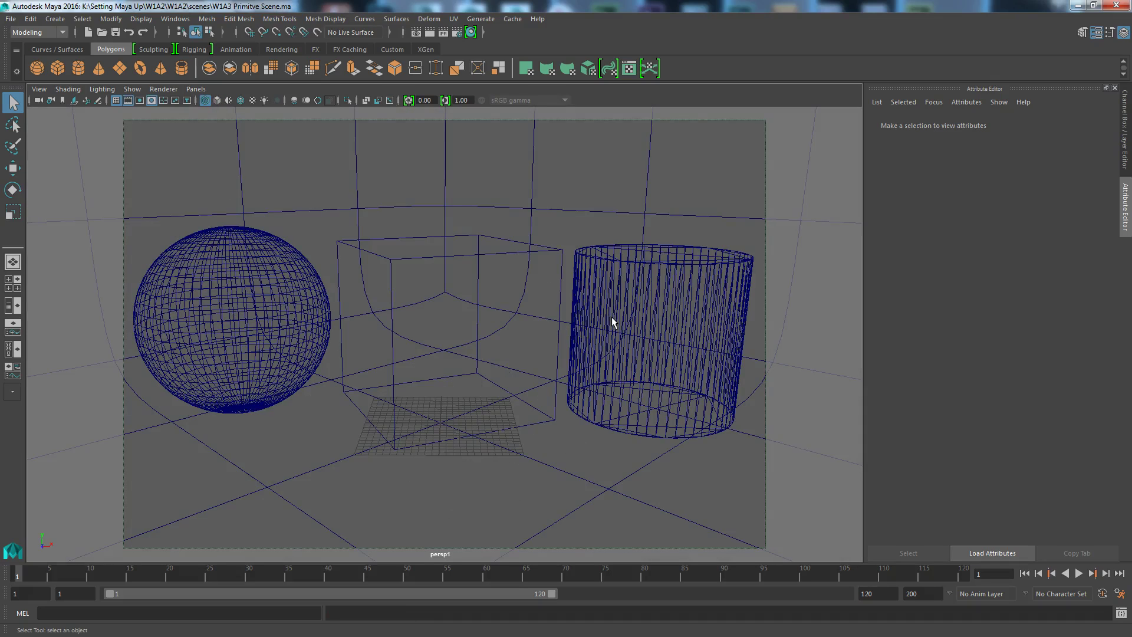
Bring up Save Scene As for the opened primitive scene
left_click(11, 19)
left_click(47, 78)
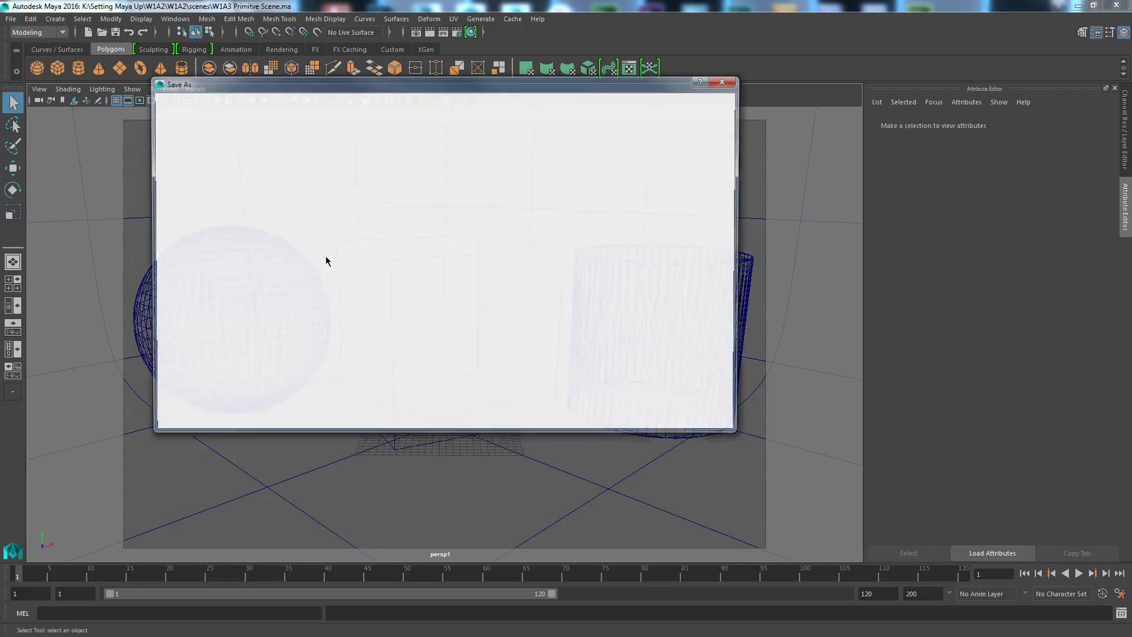